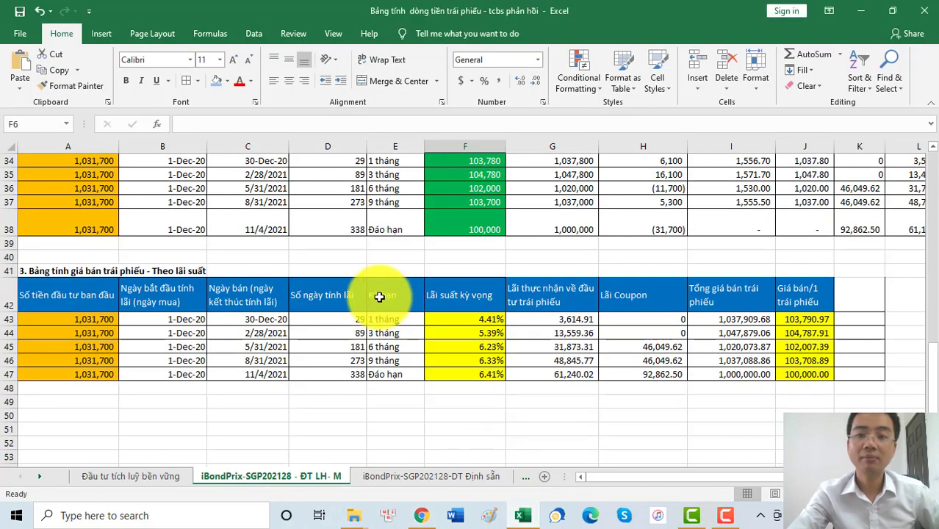
Step: Review the bond parameters at the top of the sheet, including the issue and purchase dates and the coupon and reinvestment reference rates
scroll(379, 296, "up", 7)
scroll(379, 296, "up", 3)
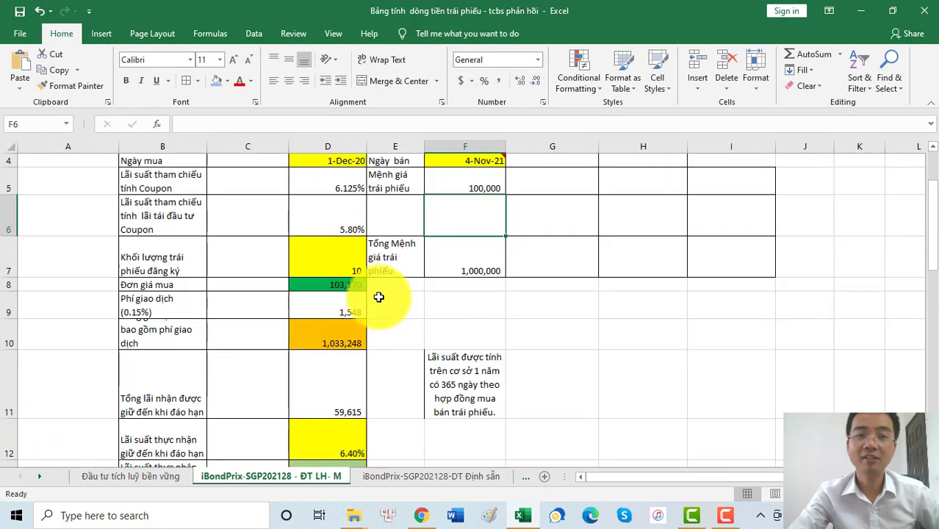
scroll(379, 296, "up", 1)
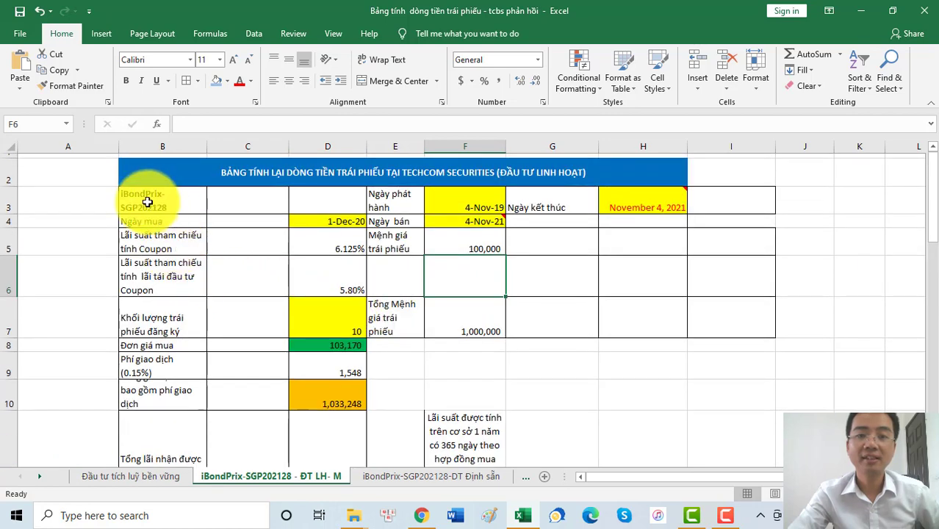
left_click_drag(158, 202, 658, 213)
left_click(305, 219)
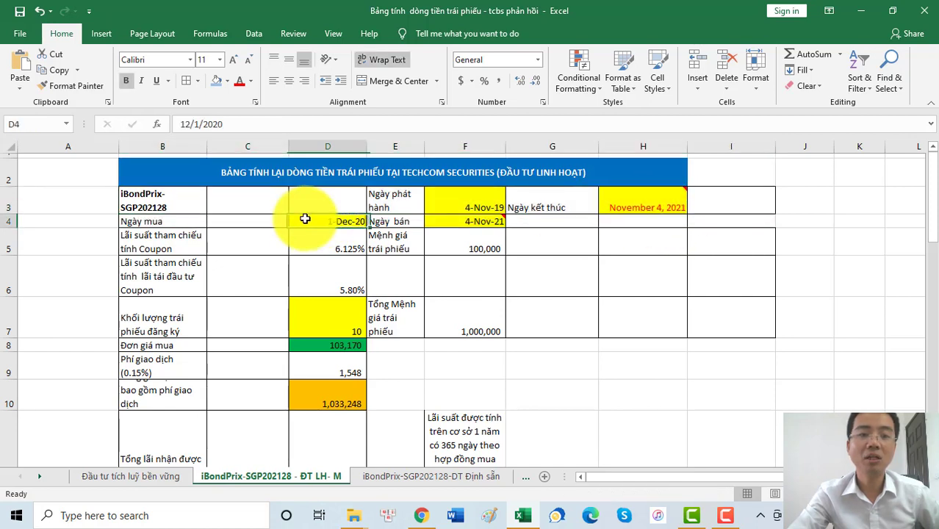
left_click(346, 248)
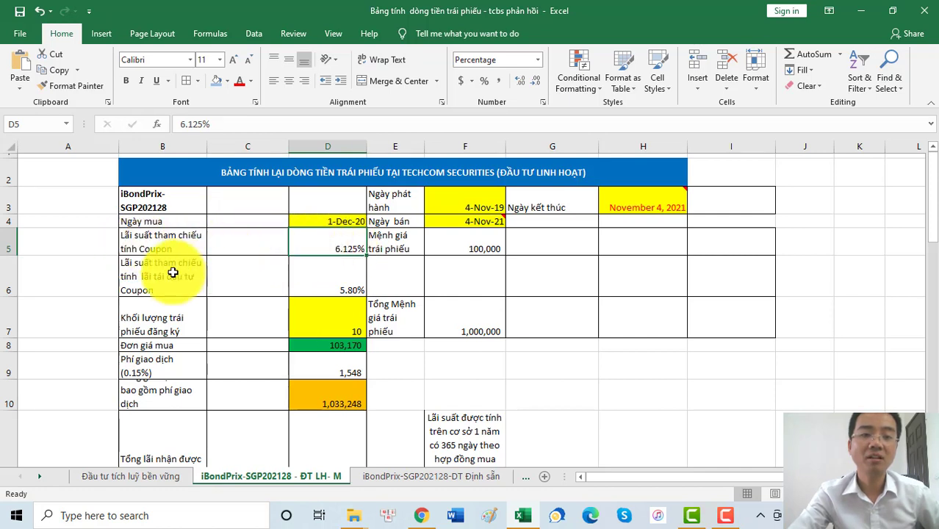
left_click_drag(147, 272, 346, 283)
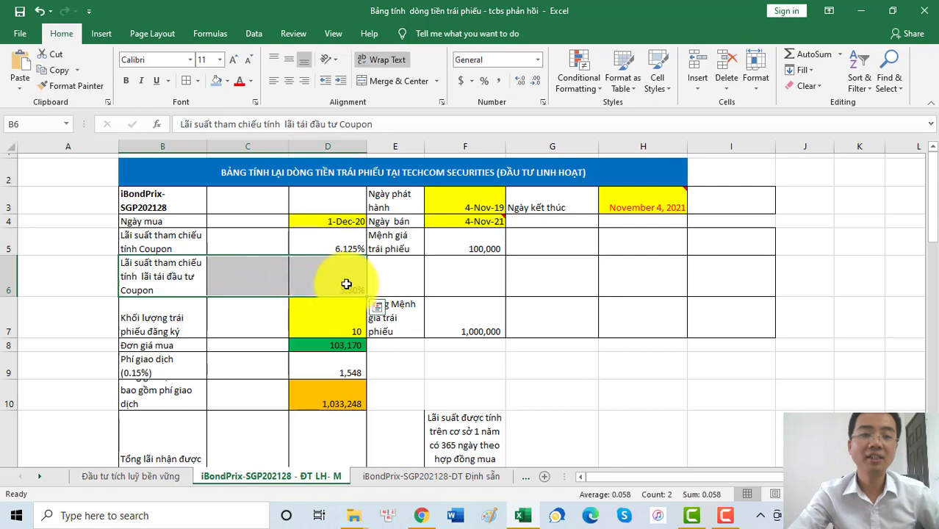
Step: Compare the unit purchase price in D8 with the pre-discount amount (Trước ưu đãi) of the bond order on TCInvest in Chrome
left_click(333, 345)
left_click(421, 515)
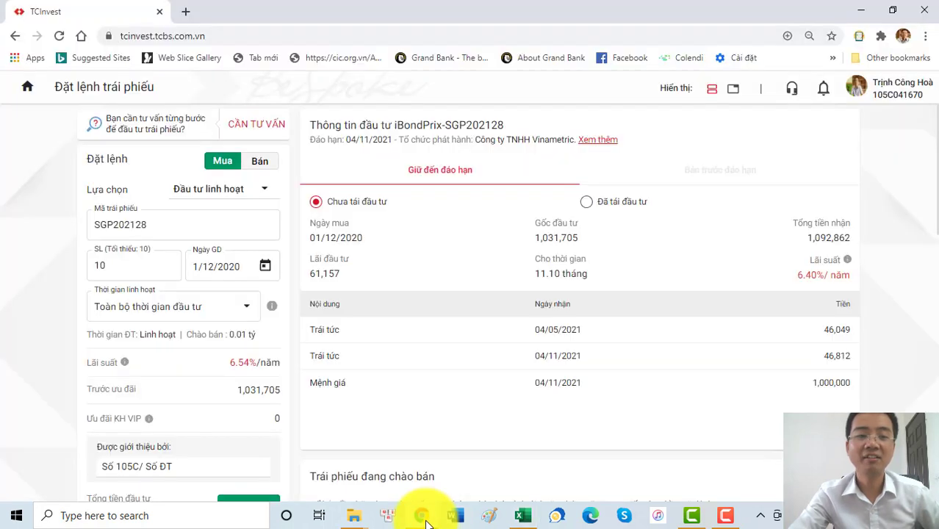
left_click_drag(278, 391, 241, 391)
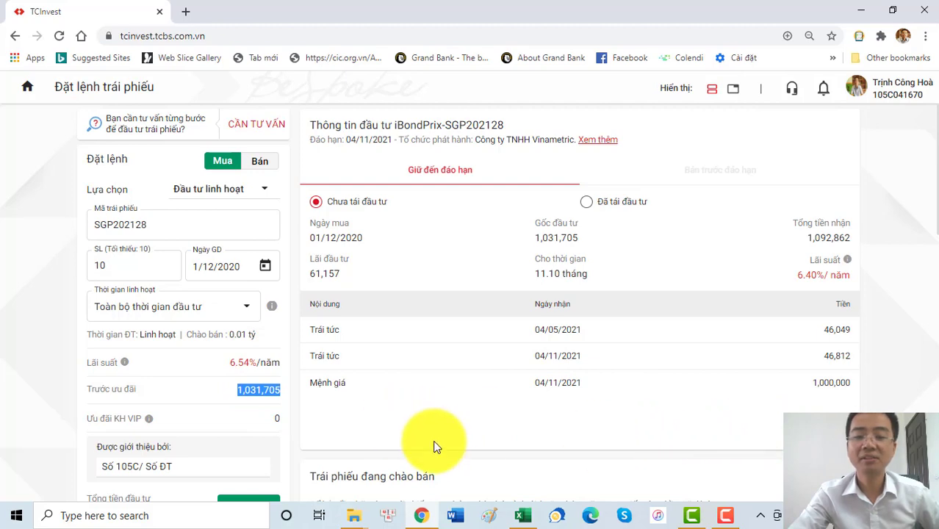
Step: Return to the Excel workbook and heighten row 10 to fit the full total investment label, with D10 selected
left_click(522, 515)
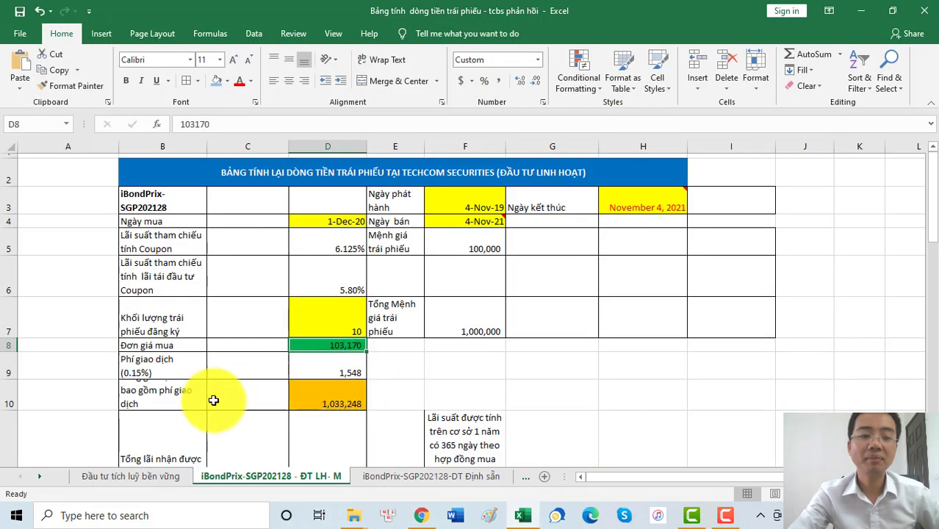
left_click_drag(8, 410, 7, 425)
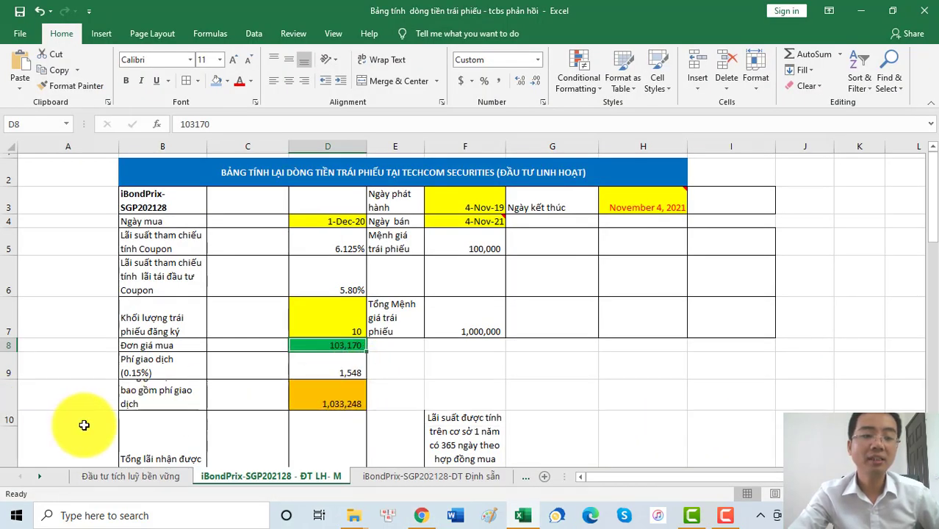
left_click(343, 406)
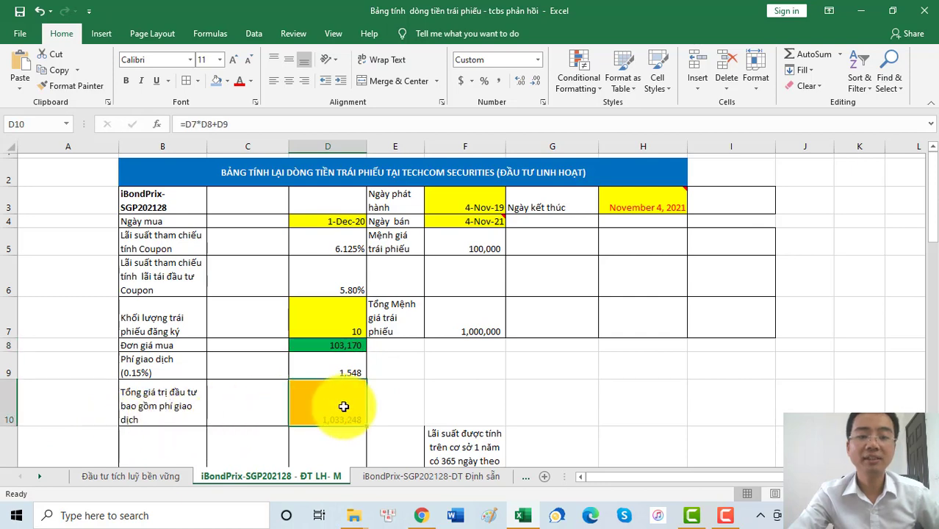
Step: Examine the coupon cash flow table, checking the interest days formula in E18 and the after-tax coupon formula in I18
scroll(343, 407, "down", 2)
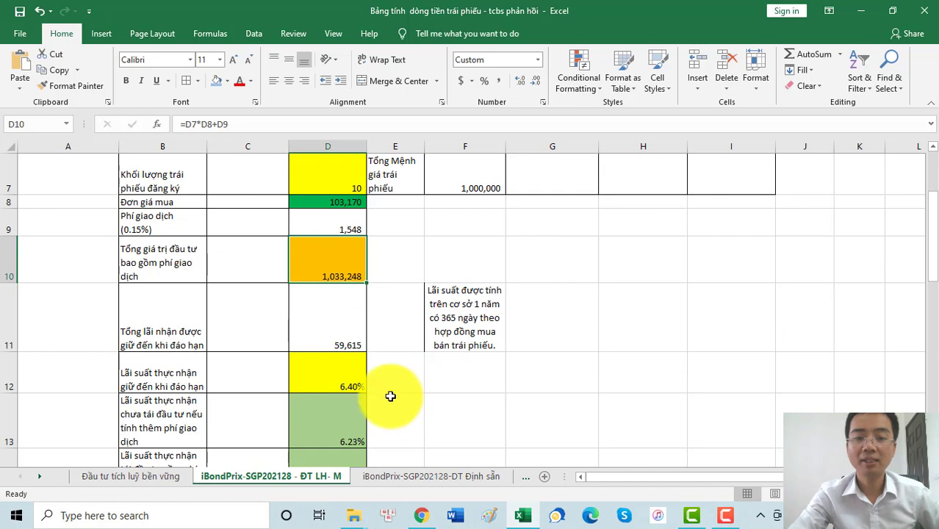
scroll(378, 397, "down", 10)
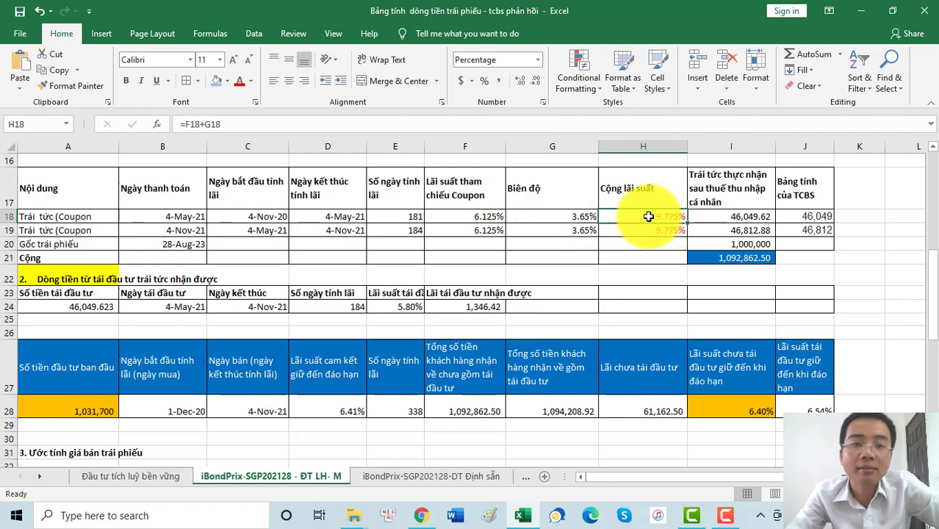
left_click(397, 213)
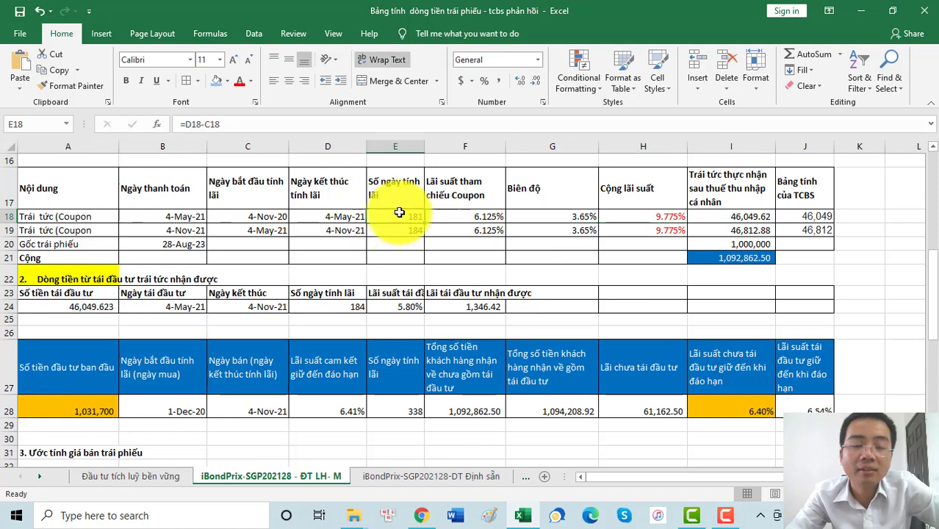
left_click(755, 215)
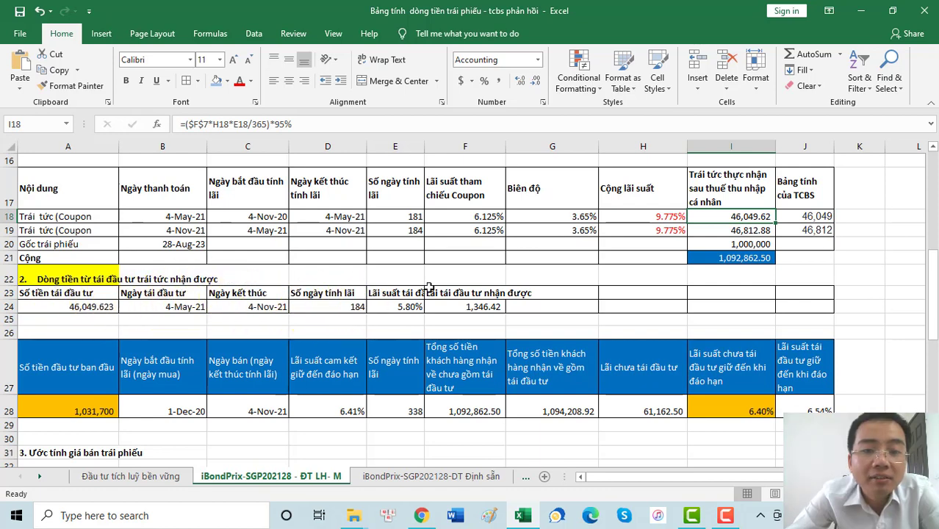
Step: Examine the coupon reinvestment table in A23:F24 and the reinvestment interest formula in F24
left_click_drag(55, 293, 441, 307)
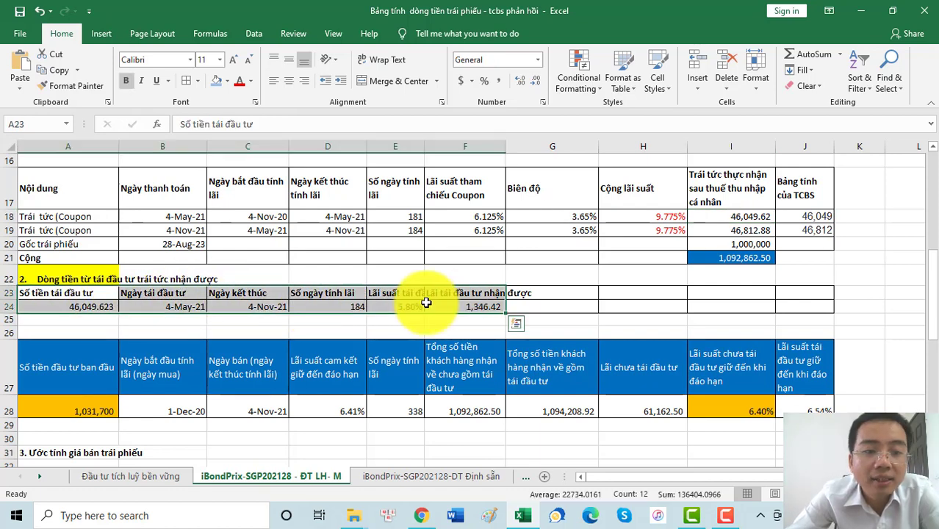
left_click(266, 303)
left_click(485, 303)
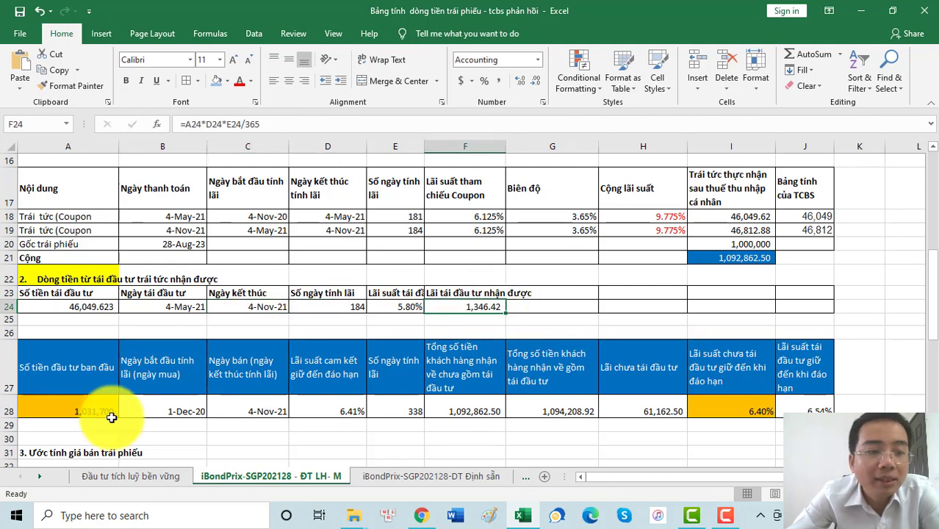
Step: Append "không bao gồm phí giao dịch" to the initial investment header in A27
left_click(101, 368)
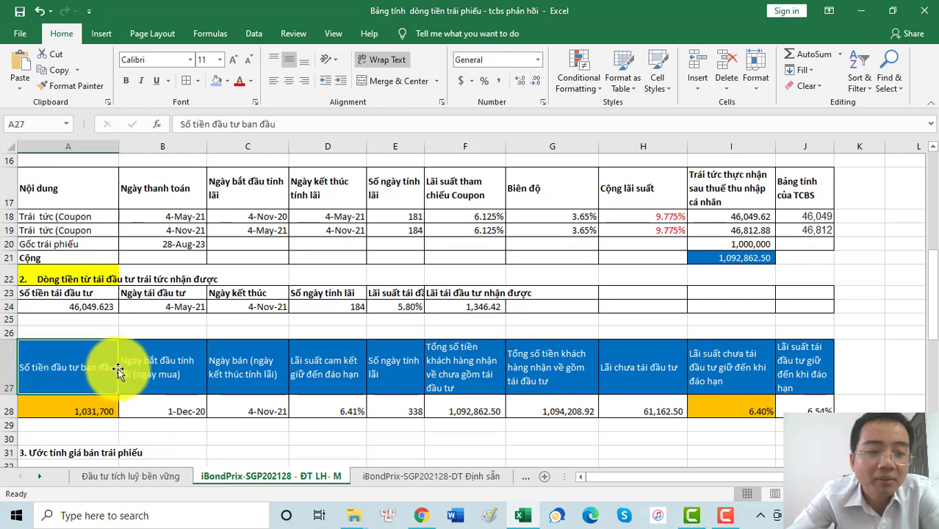
double_click(113, 369)
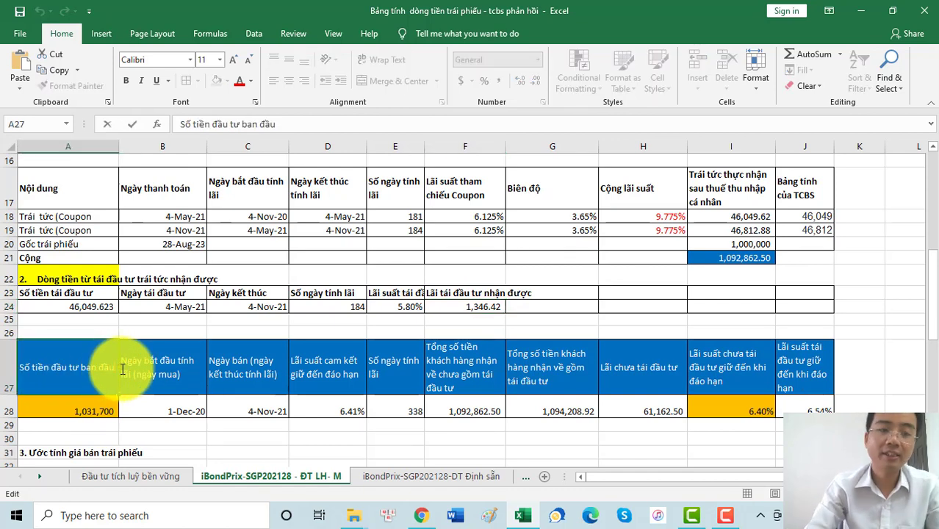
type("khong bao gồm phí giao dịch")
key("Return")
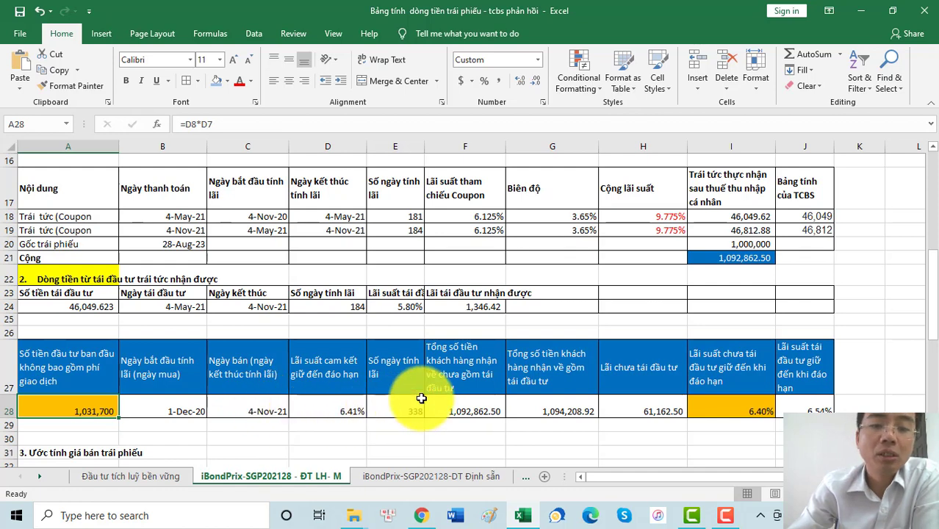
key("ctrl+z")
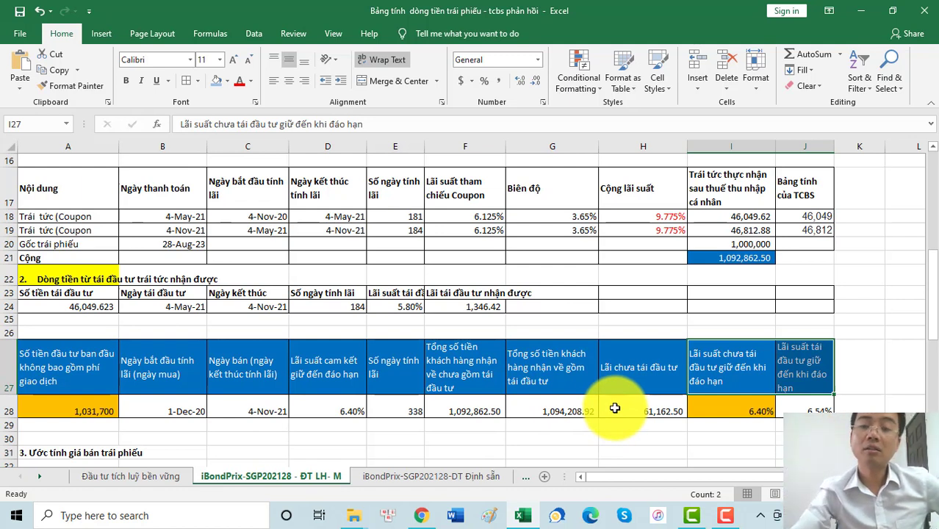
Step: Inspect the formulas for non-reinvested interest in H28 and the held-to-maturity yields in I28 and J28
left_click(656, 412)
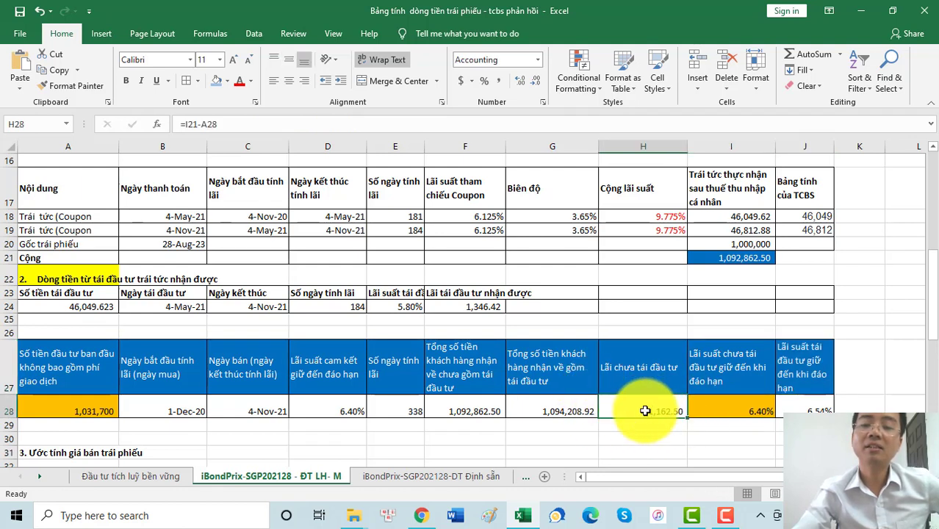
left_click(749, 409)
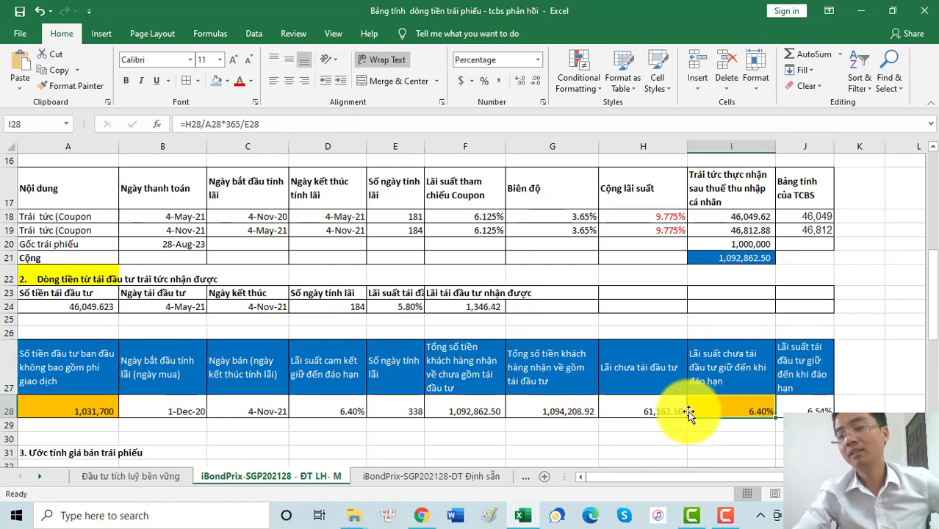
left_click(807, 405)
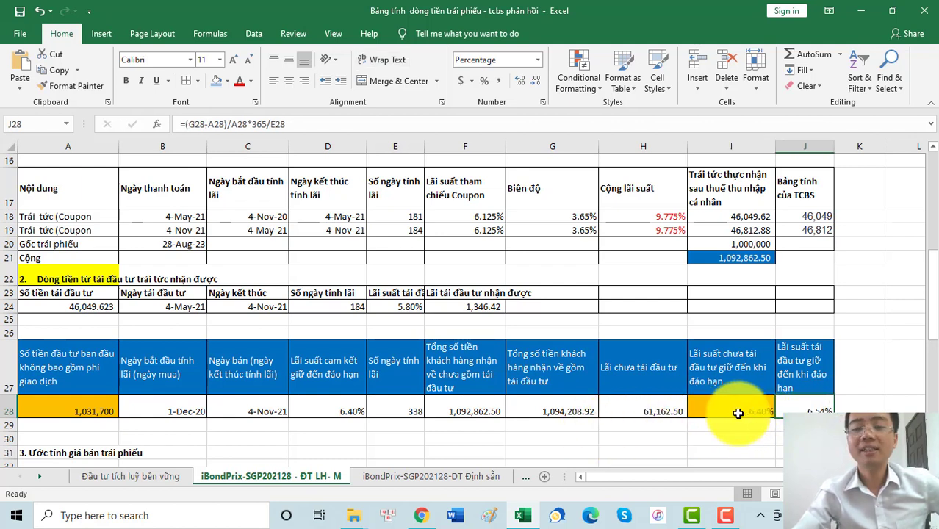
left_click_drag(708, 413, 801, 409)
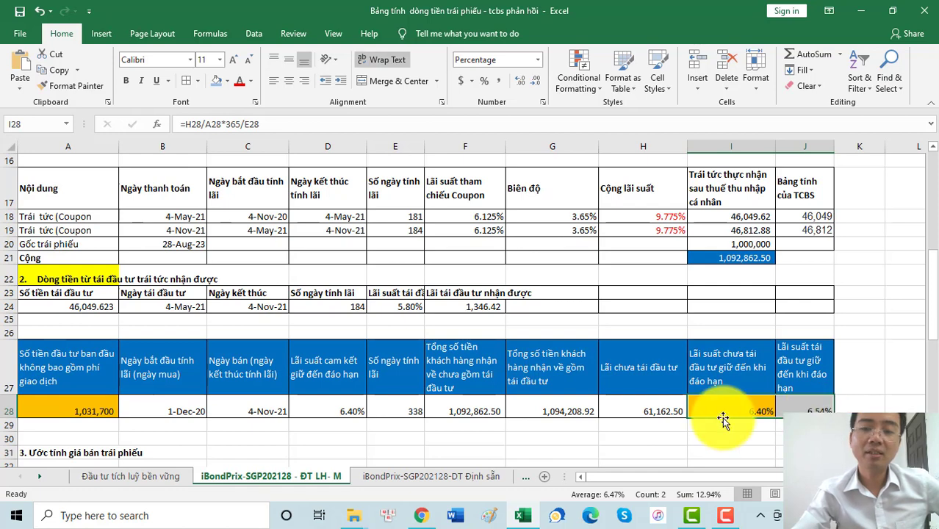
Step: Switch to TCInvest in Chrome, view the held-to-maturity cash flow under "Đã tái đầu tư", and return to the Excel workbook
left_click(419, 518)
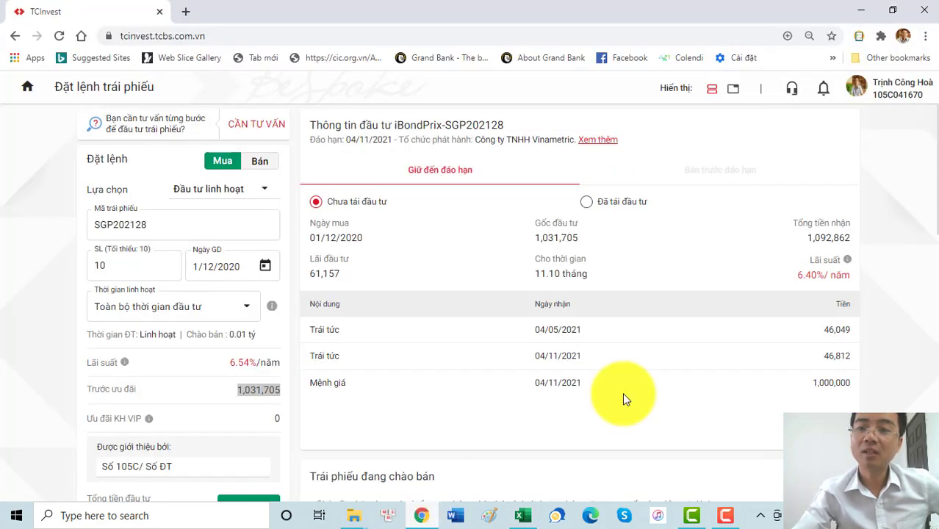
left_click(592, 204)
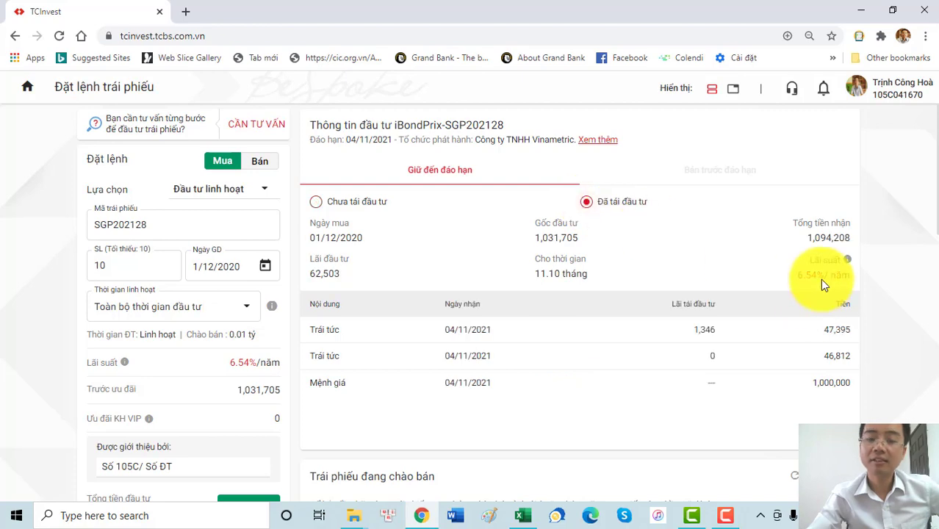
left_click(523, 515)
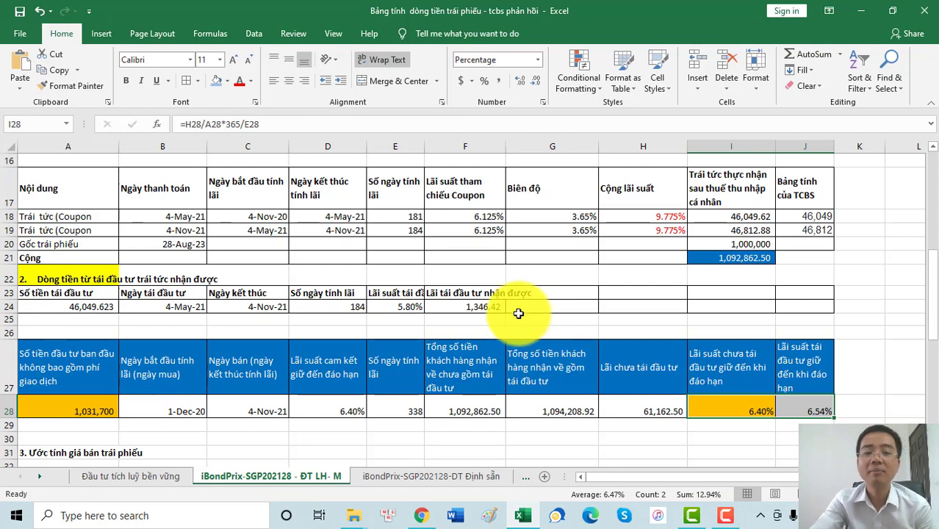
Step: Compare the fee-inclusive yields in D13 and D14 with the fee-exclusive summary in row 28, checking the header in A27
scroll(528, 309, "up", 2)
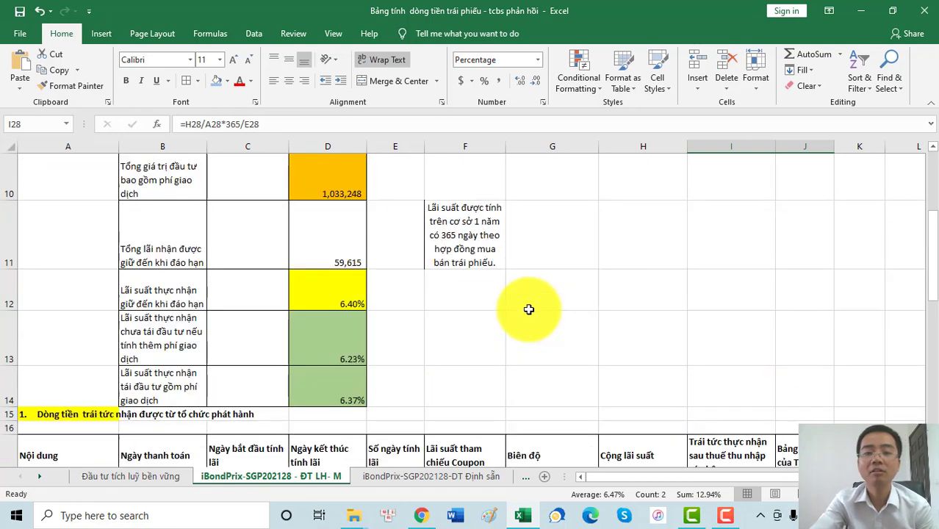
scroll(528, 309, "down", 1)
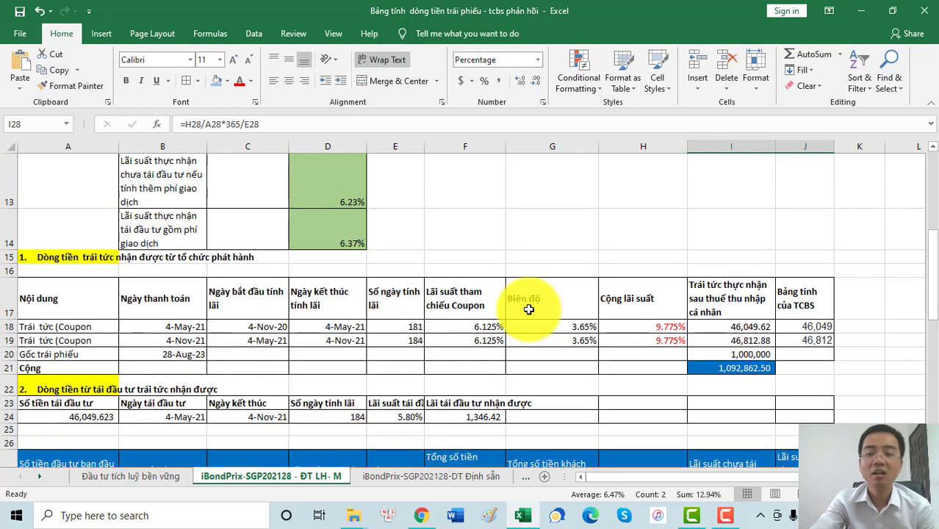
scroll(531, 308, "down", 1)
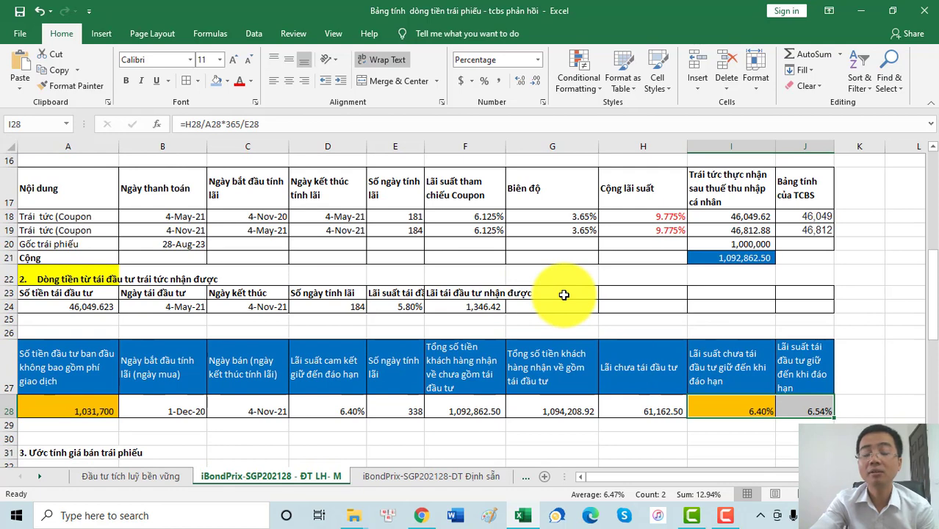
scroll(563, 294, "up", 2)
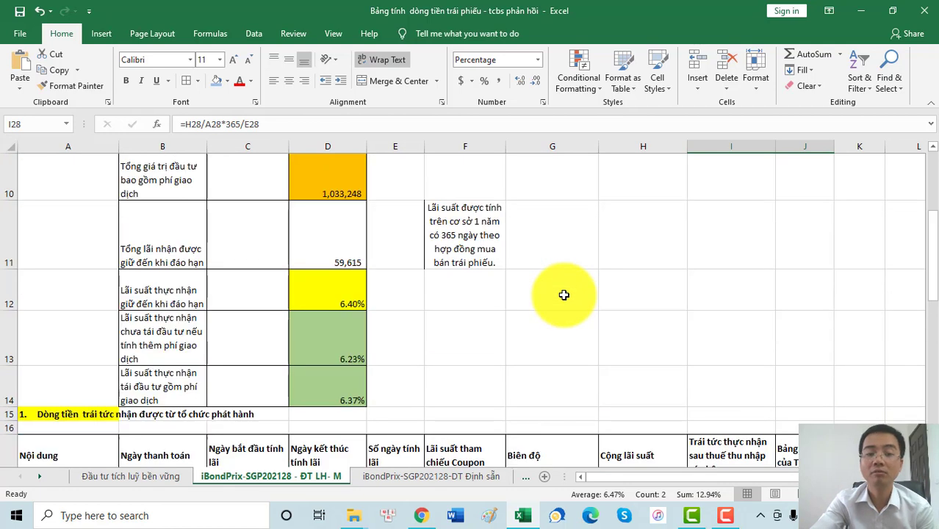
scroll(563, 294, "down", 2)
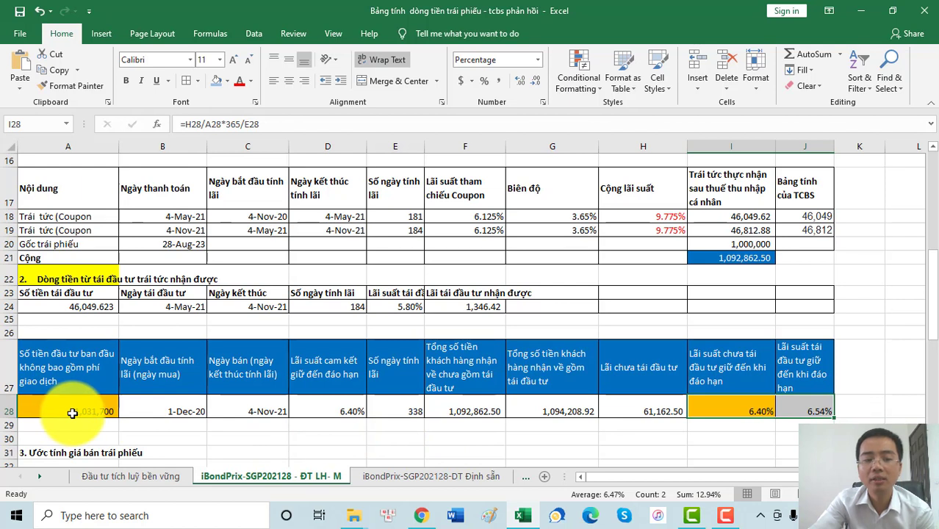
left_click(64, 367)
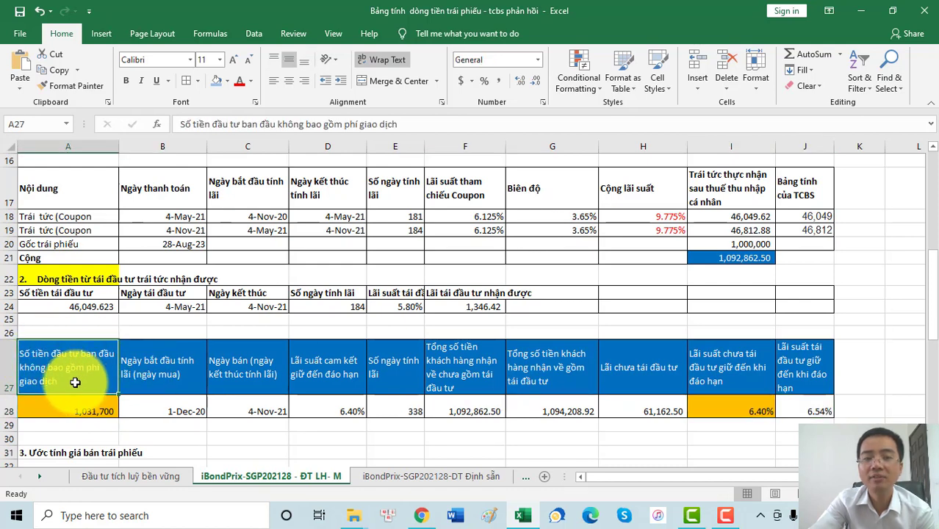
Step: Examine the fee-inclusive yield formula in D13 against the summary table and select the yields in D13:D14
scroll(74, 381, "up", 3)
scroll(220, 381, "down", 1)
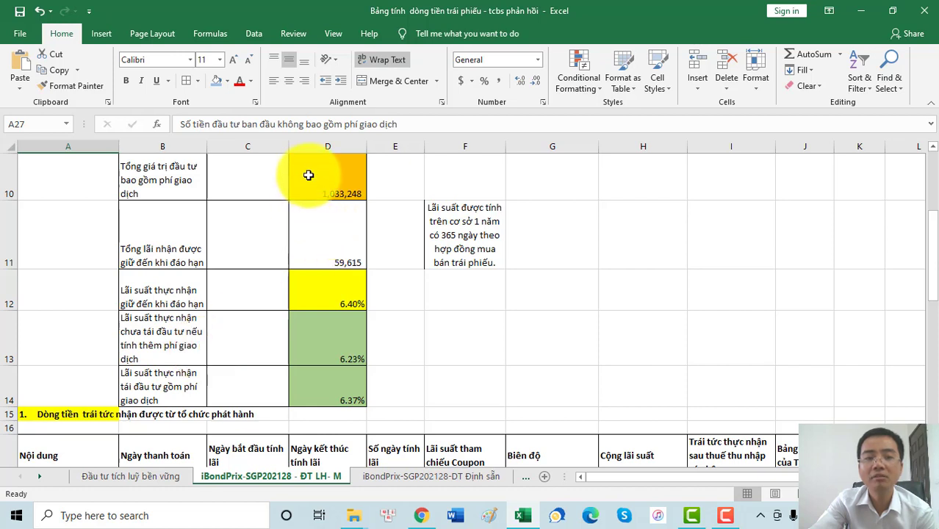
left_click(326, 335)
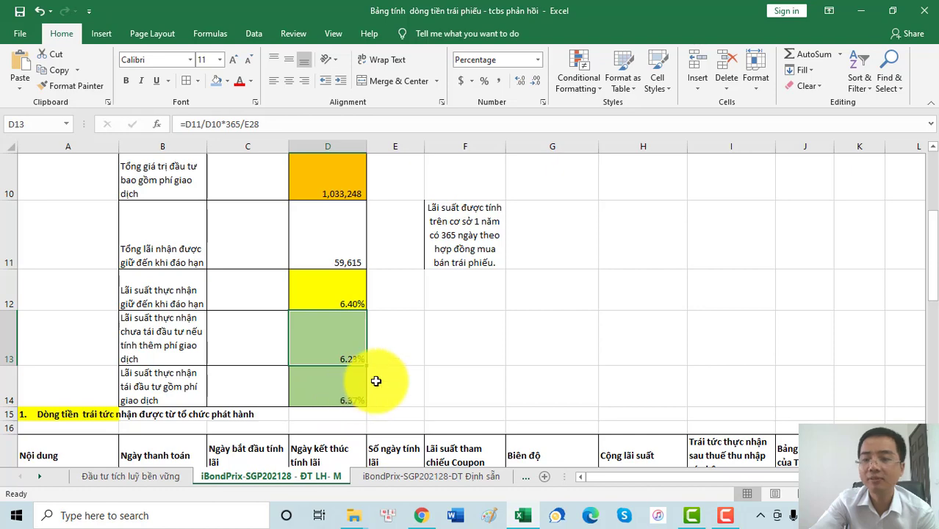
scroll(496, 369, "down", 3)
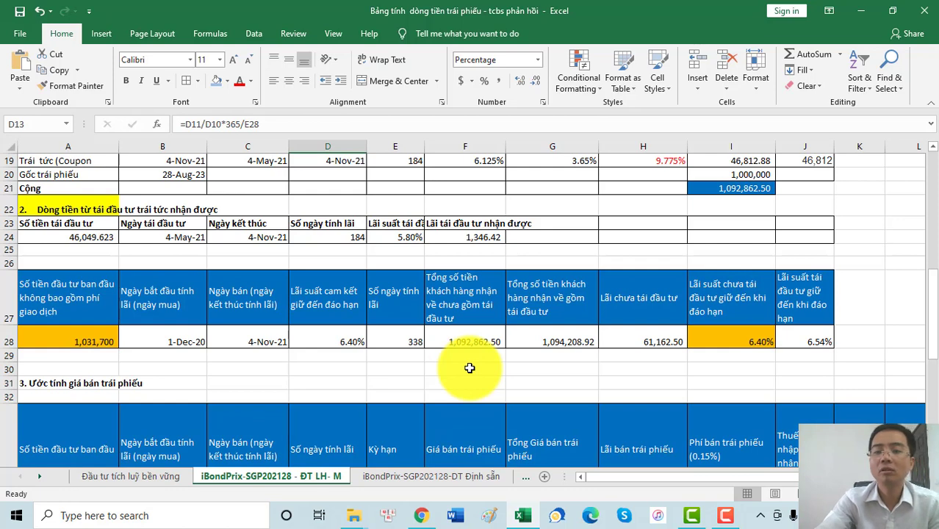
scroll(469, 367, "up", 3)
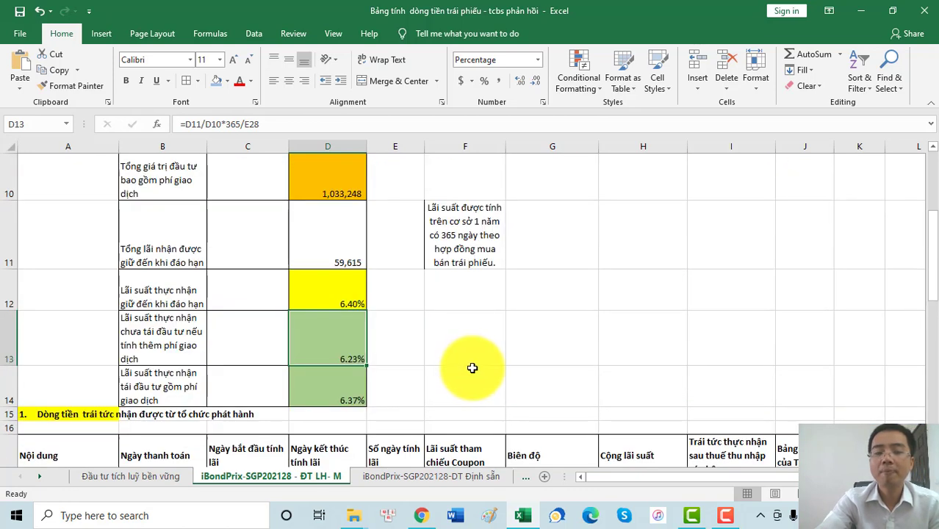
left_click_drag(343, 329, 333, 388)
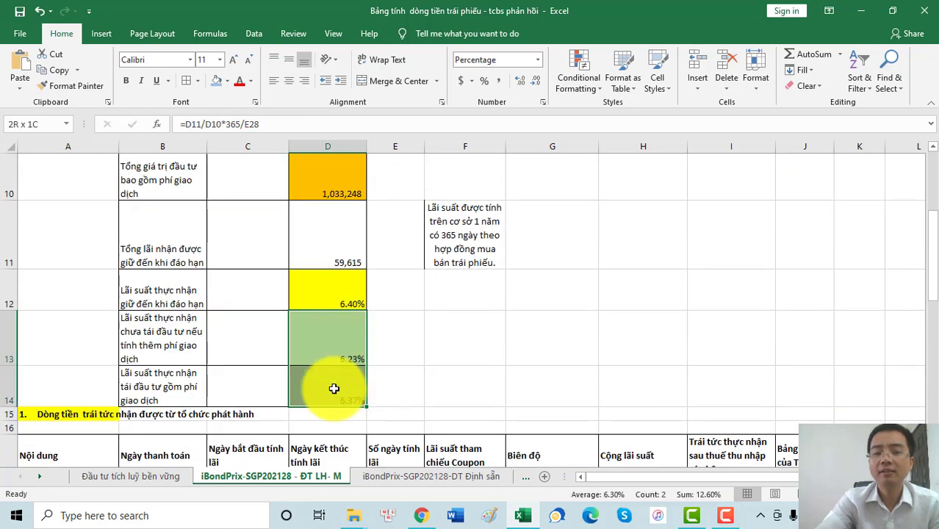